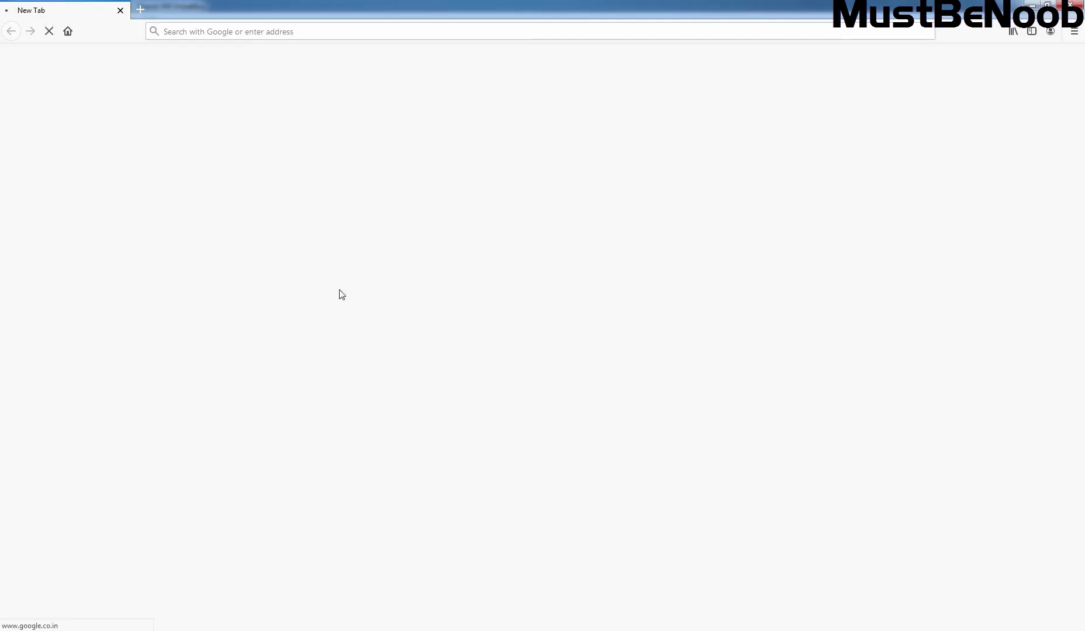
Google 'checkpoint support center' and open the official Check Point Support Center result.
text(check)
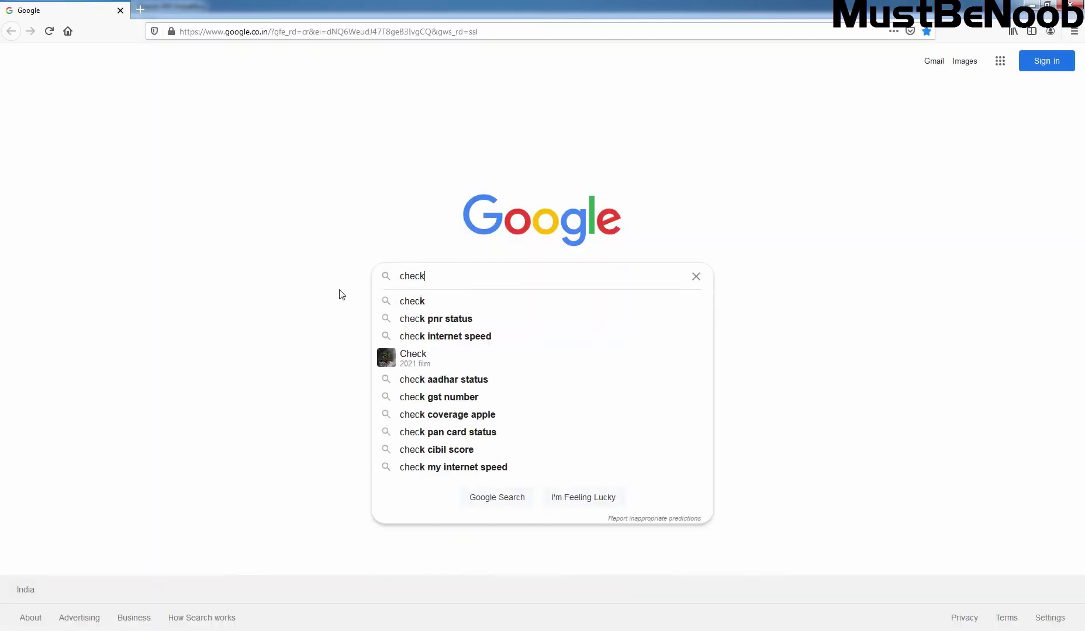
text(point suppor)
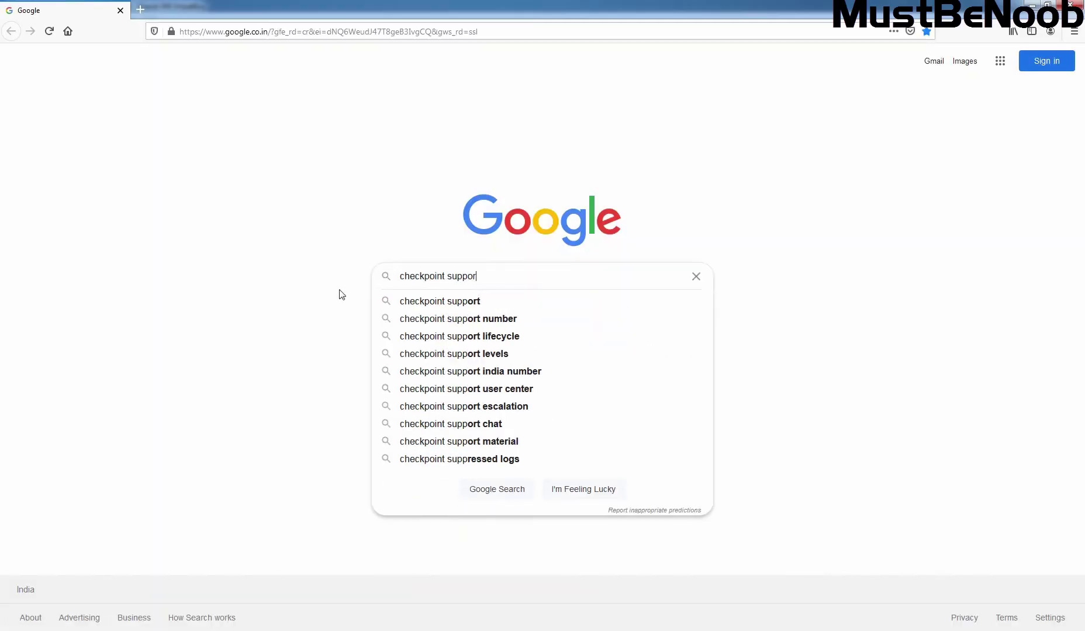
text(t center)
key(Return)
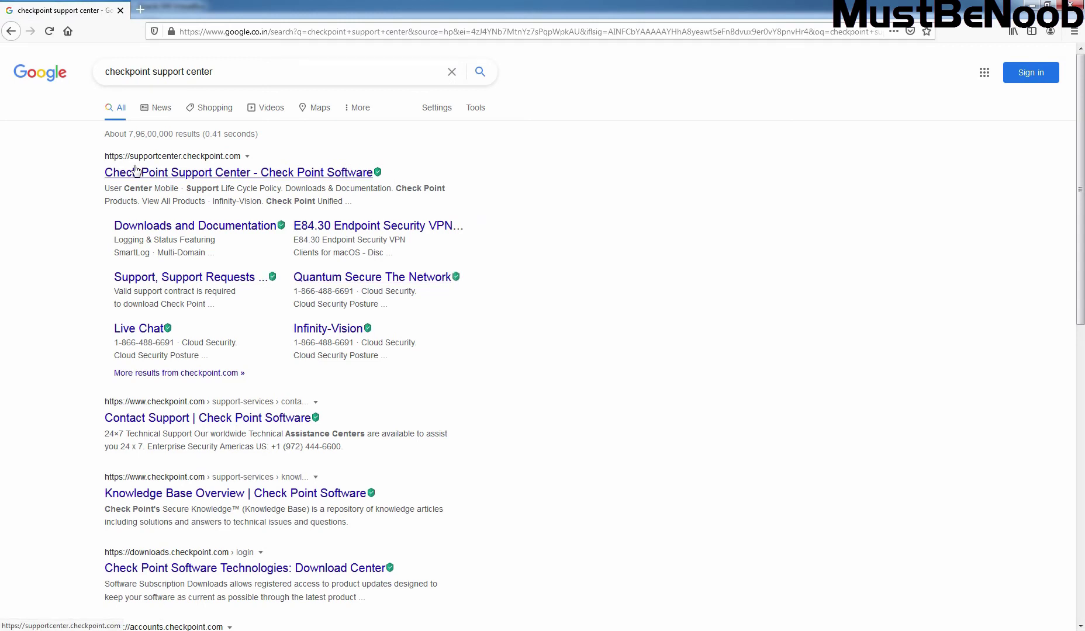
click(168, 174)
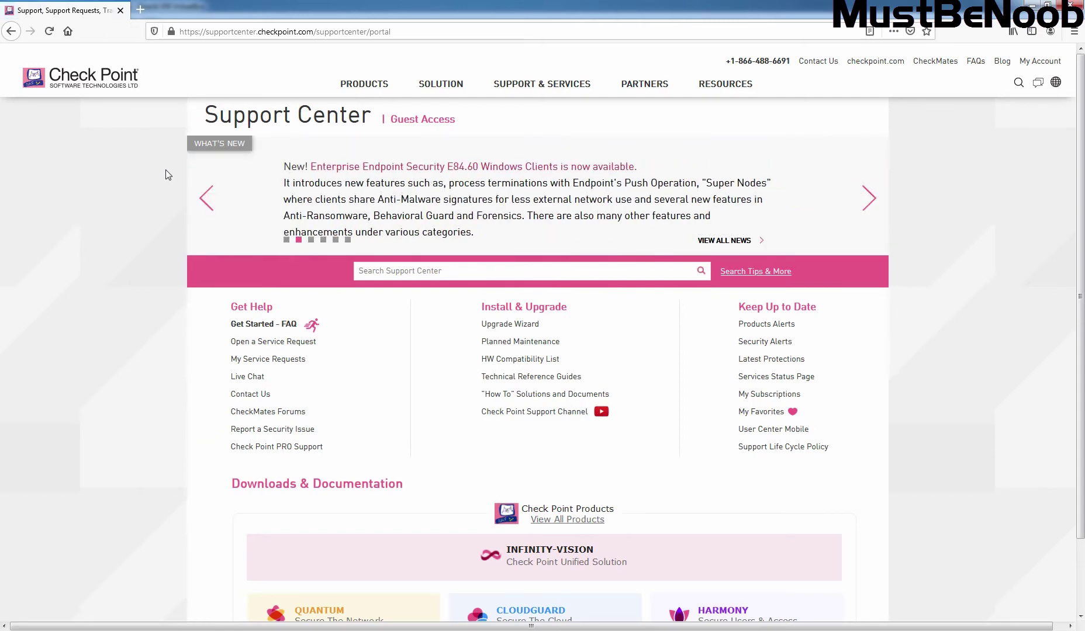
Search the Support Center for 'r81 jumbo hotfix' using the 'r81 jumbo hotfix download' suggestion.
click(514, 271)
text(r81 jum)
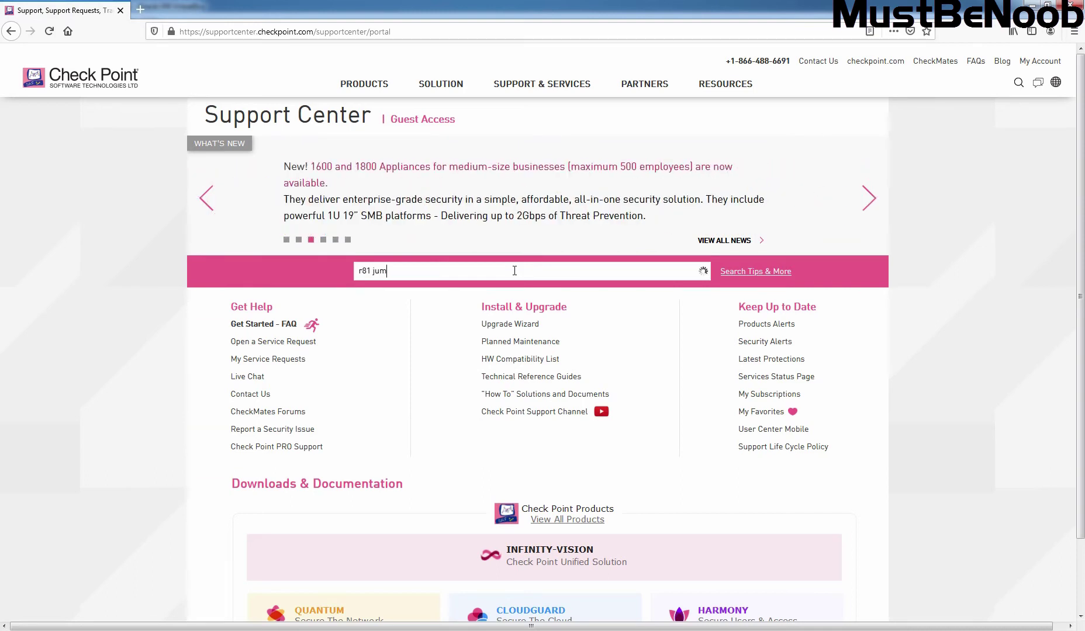
text(bo hotfix)
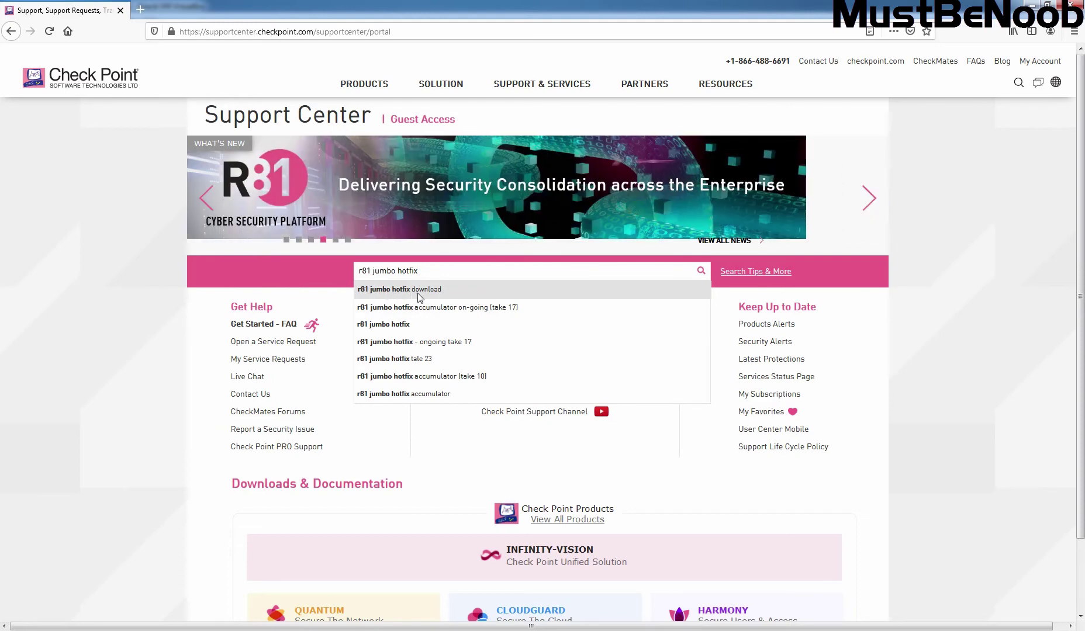
click(427, 290)
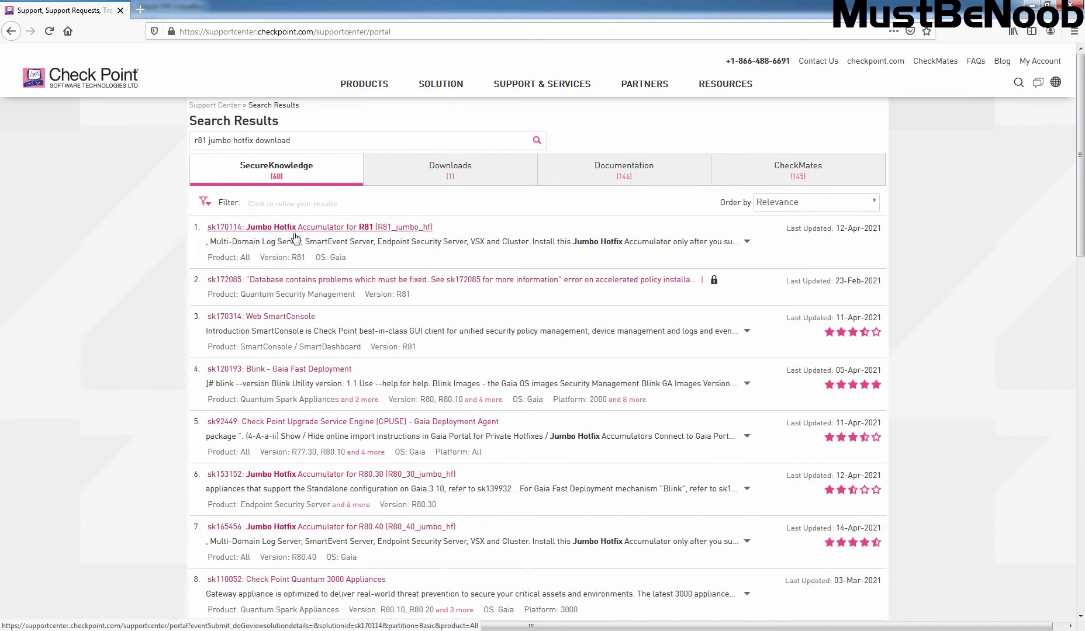
Open article sk170114 and highlight the General Availability Take_23 heading and its 25 Mar 2021 date.
click(380, 229)
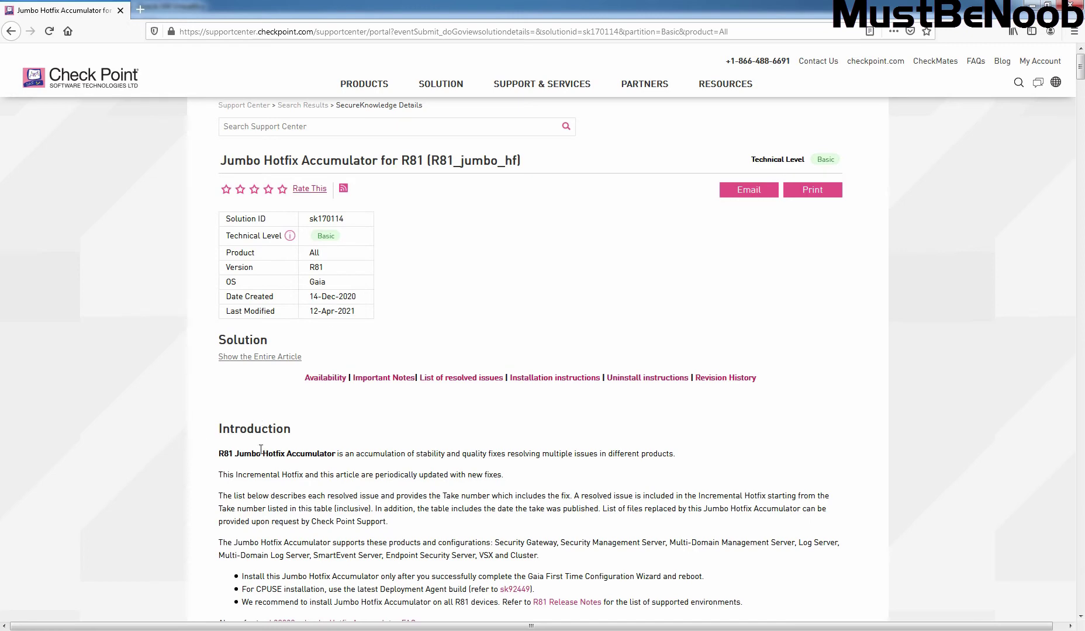
scroll(436, 411, down, 2)
scroll(436, 411, down, 1)
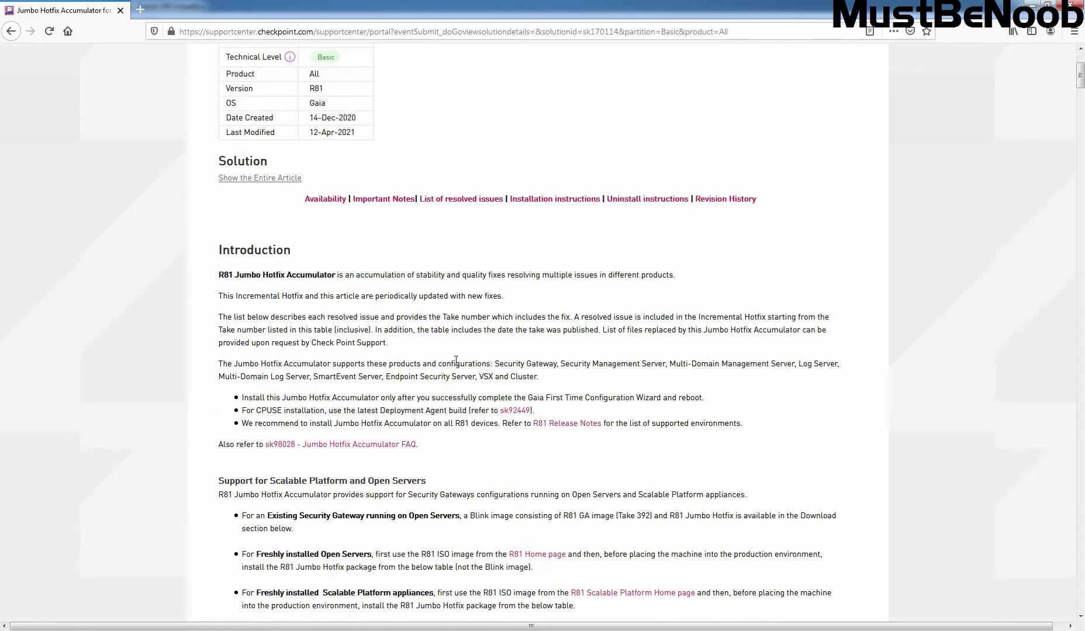
click(456, 201)
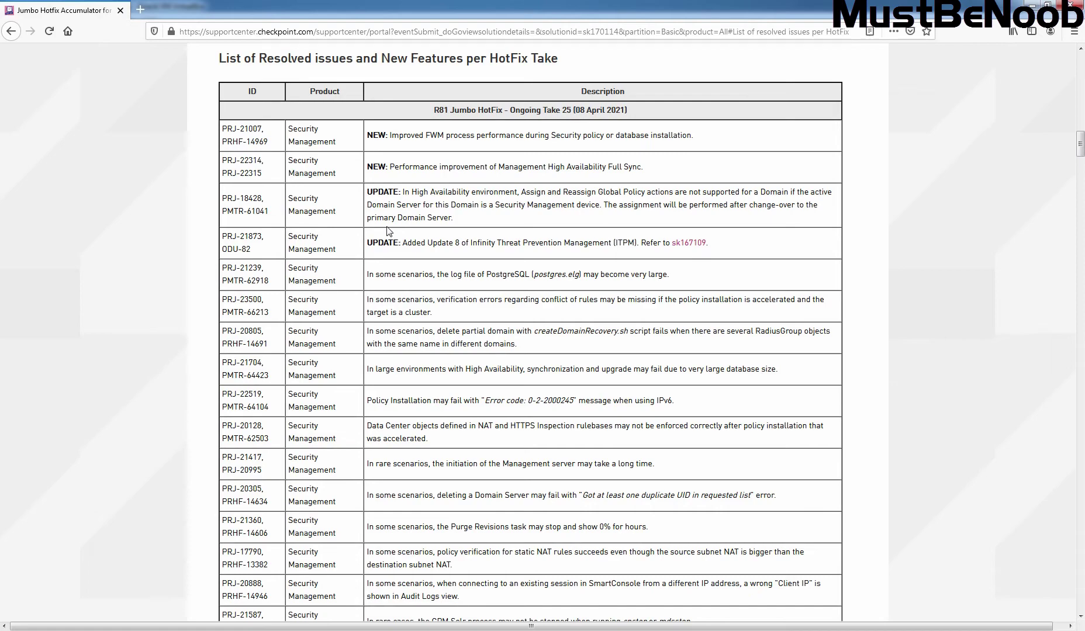
scroll(386, 231, up, 15)
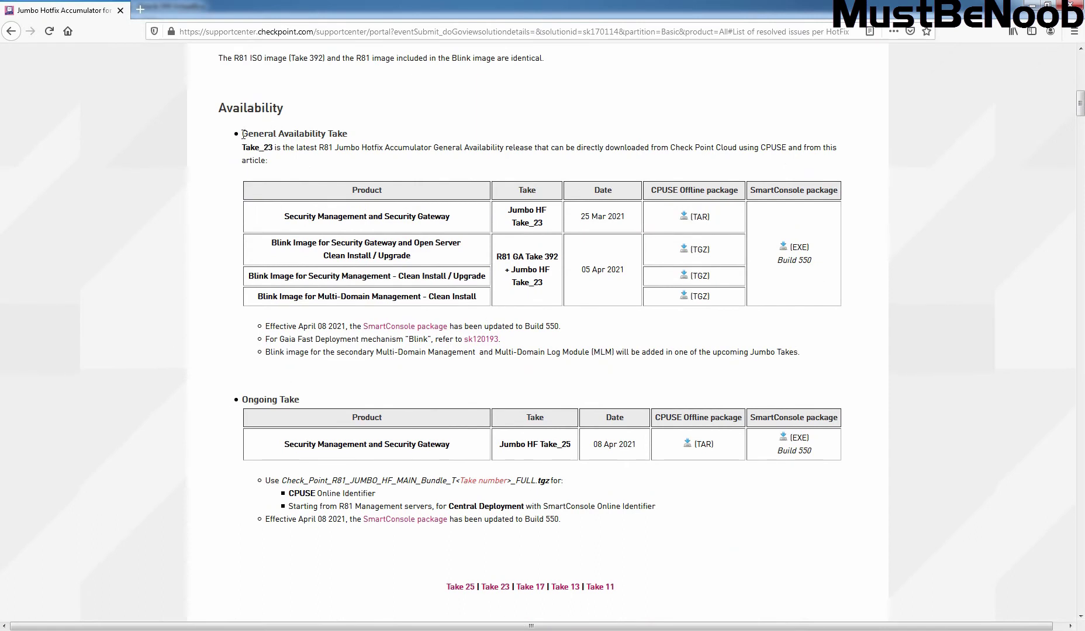
drag(247, 140, 376, 138)
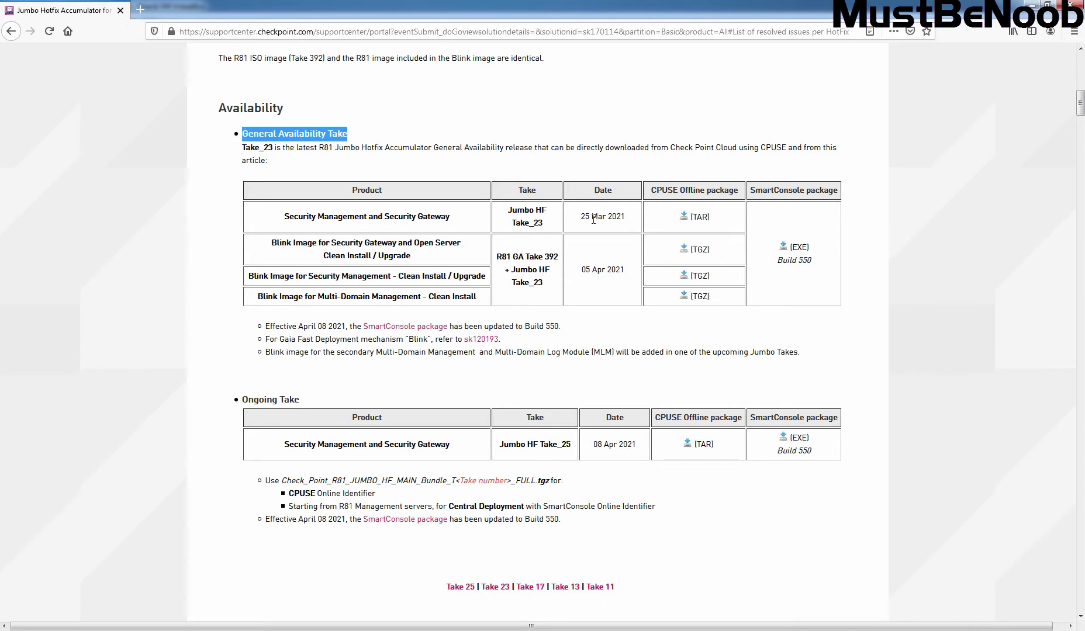
drag(580, 218, 631, 220)
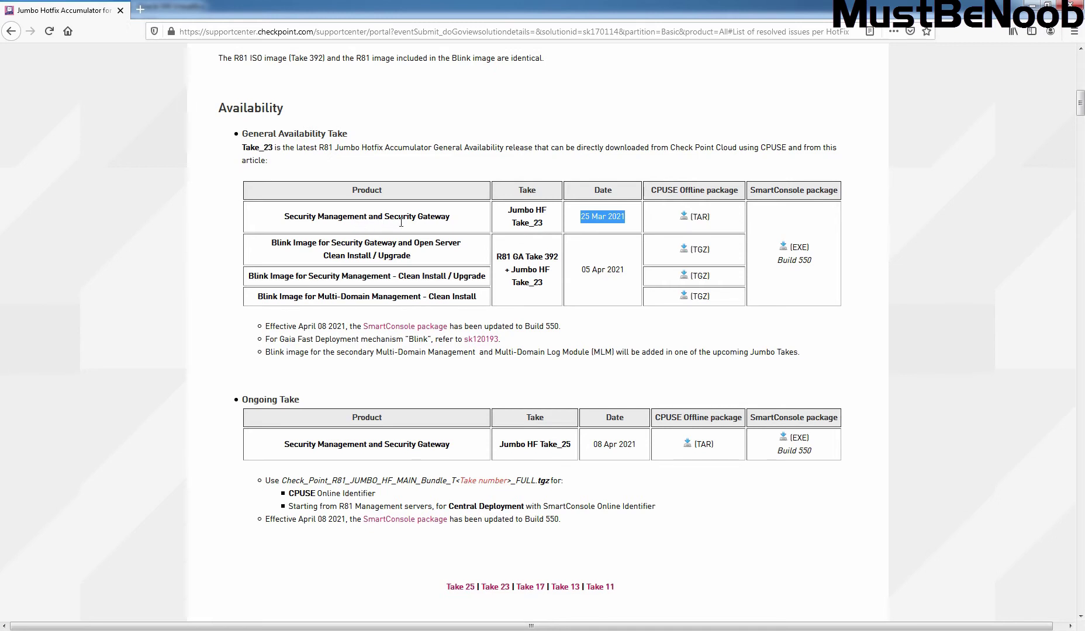
Save Check_Point_R81_JUMBO_HF_MAIN_Bundle_T23_FULL.tar to disk and watch its progress in the downloads list.
click(686, 220)
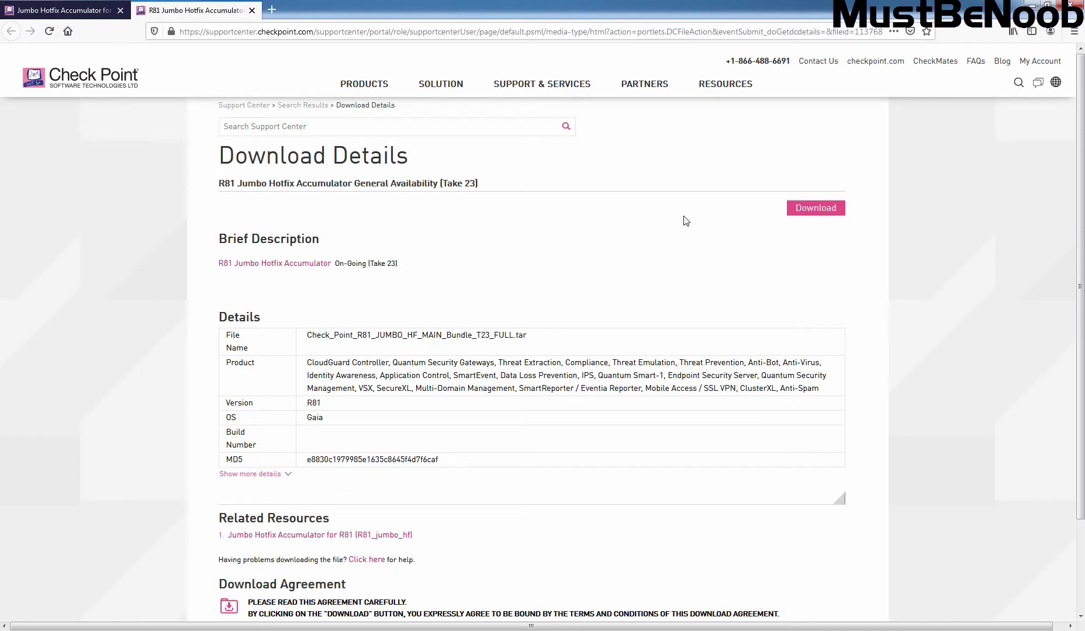
click(815, 211)
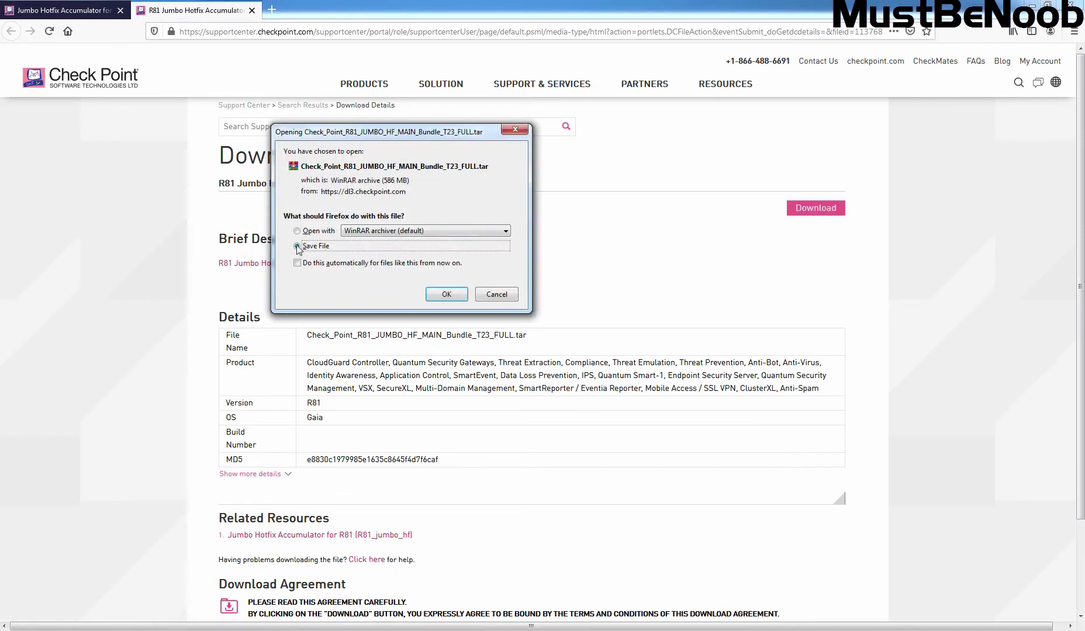
click(297, 247)
click(446, 294)
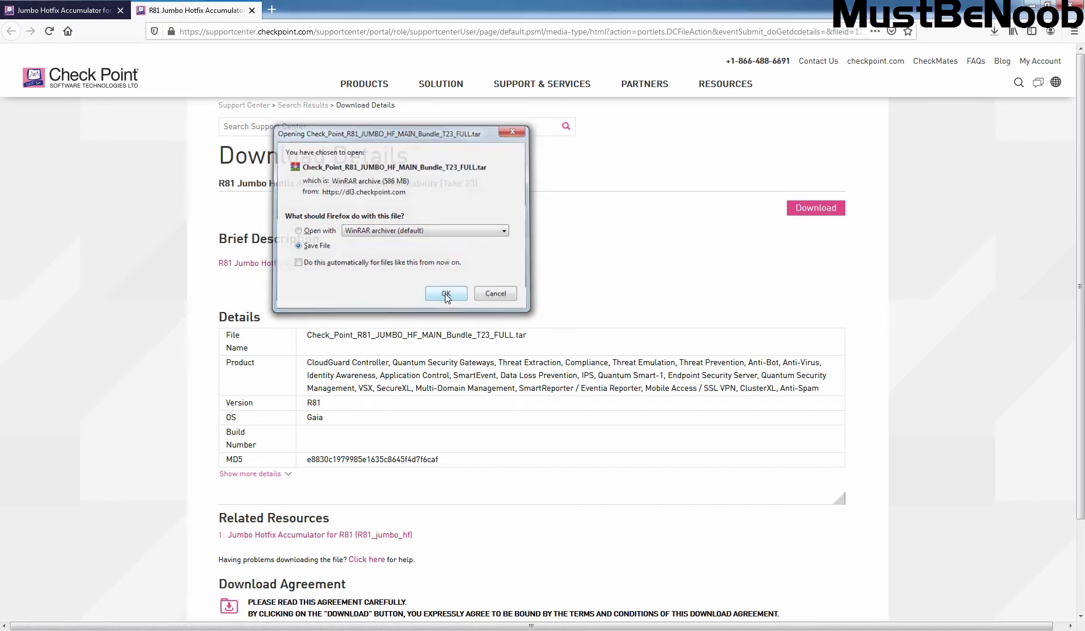
click(994, 32)
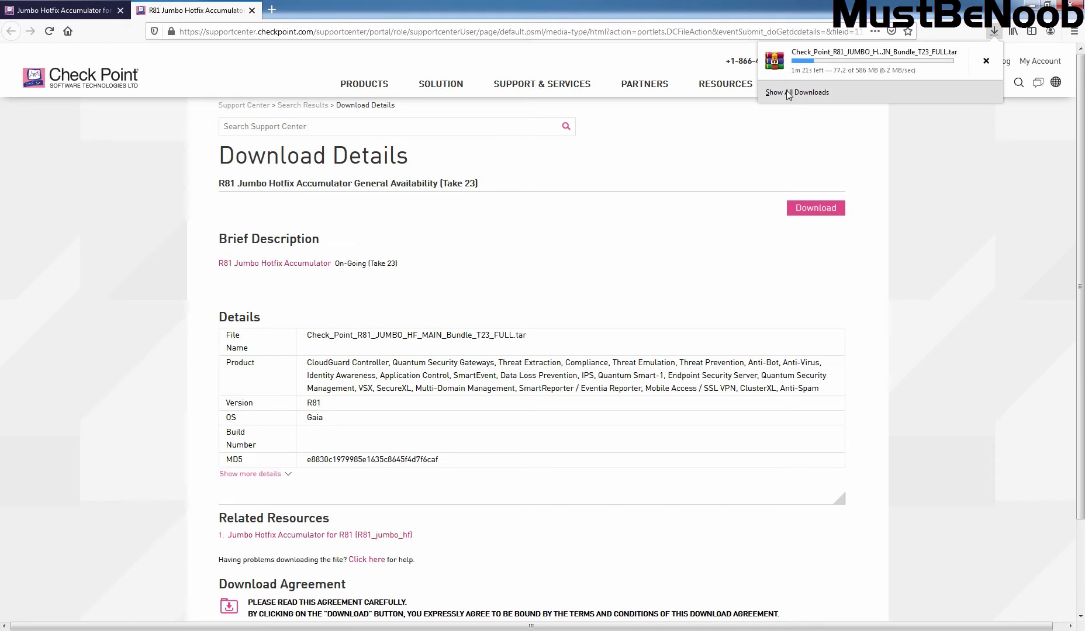
click(789, 93)
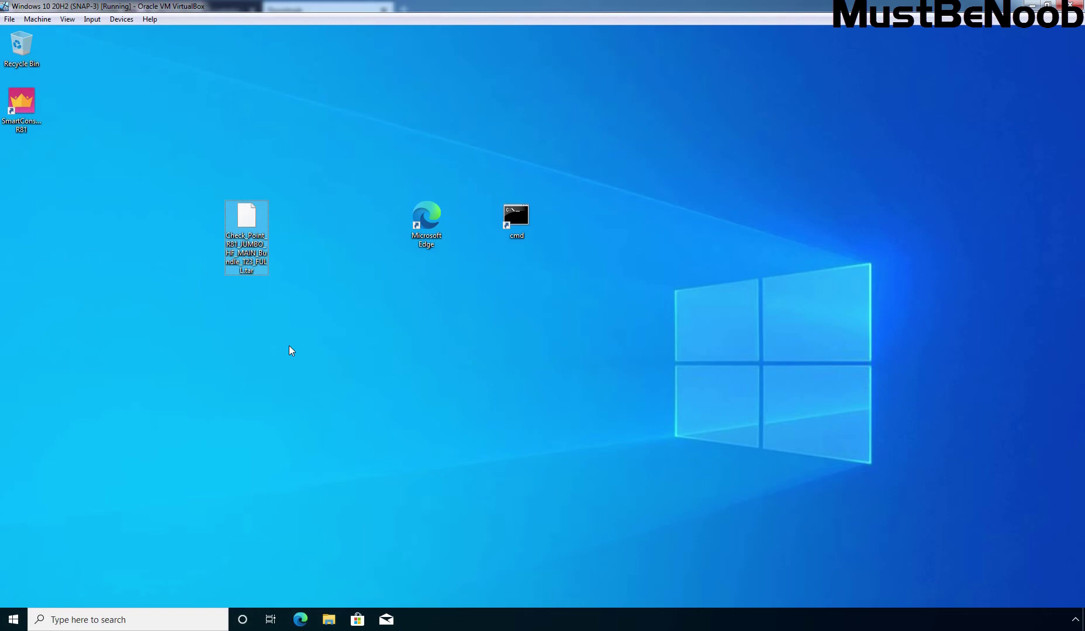
right_click(255, 250)
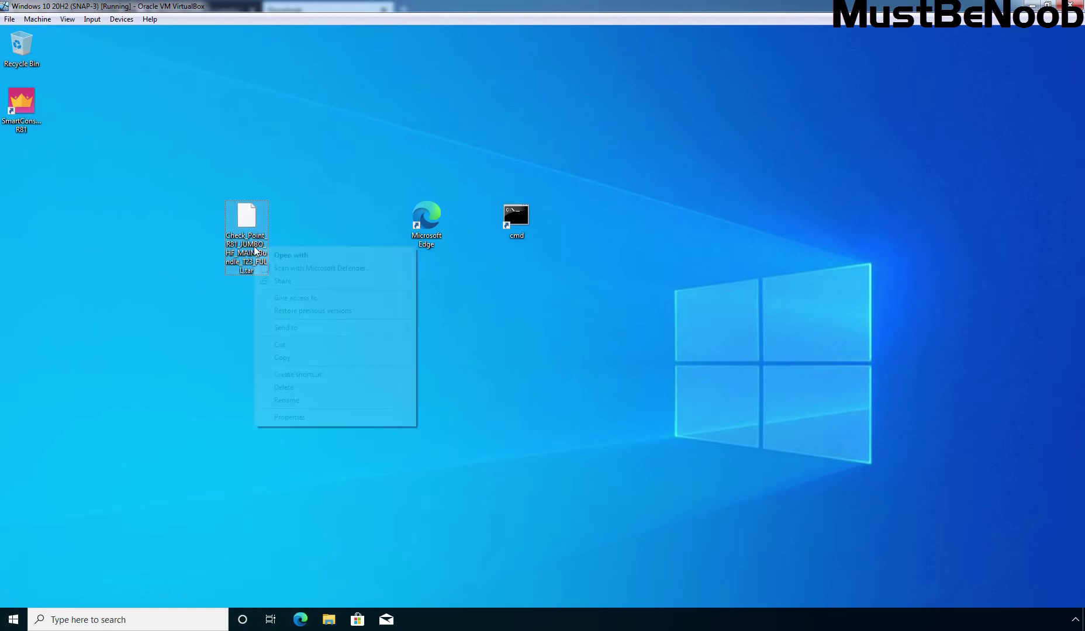
click(295, 416)
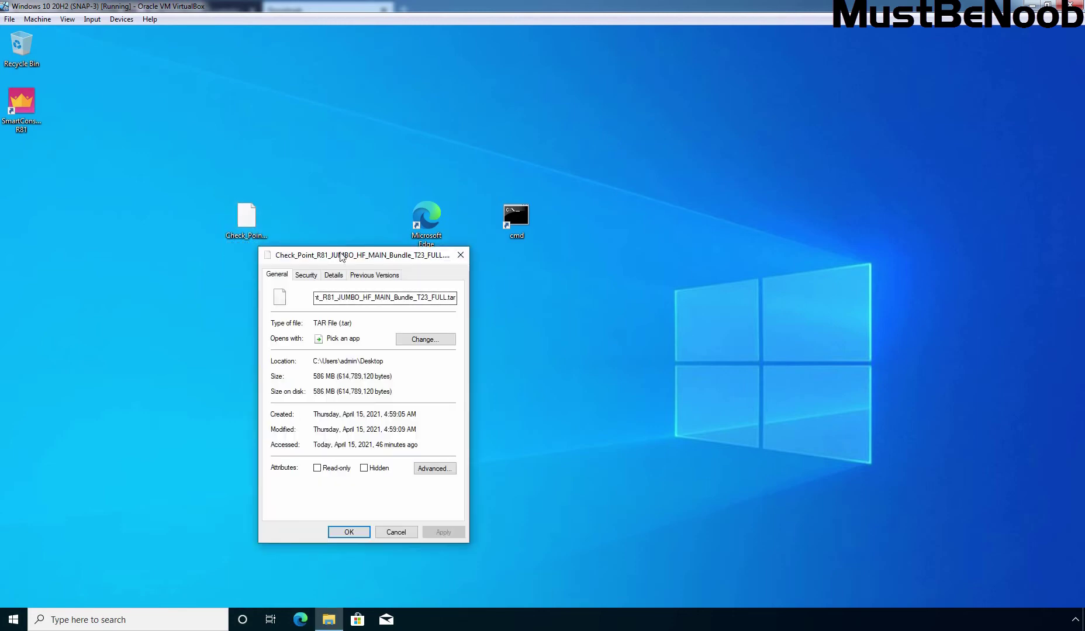
drag(341, 252, 401, 148)
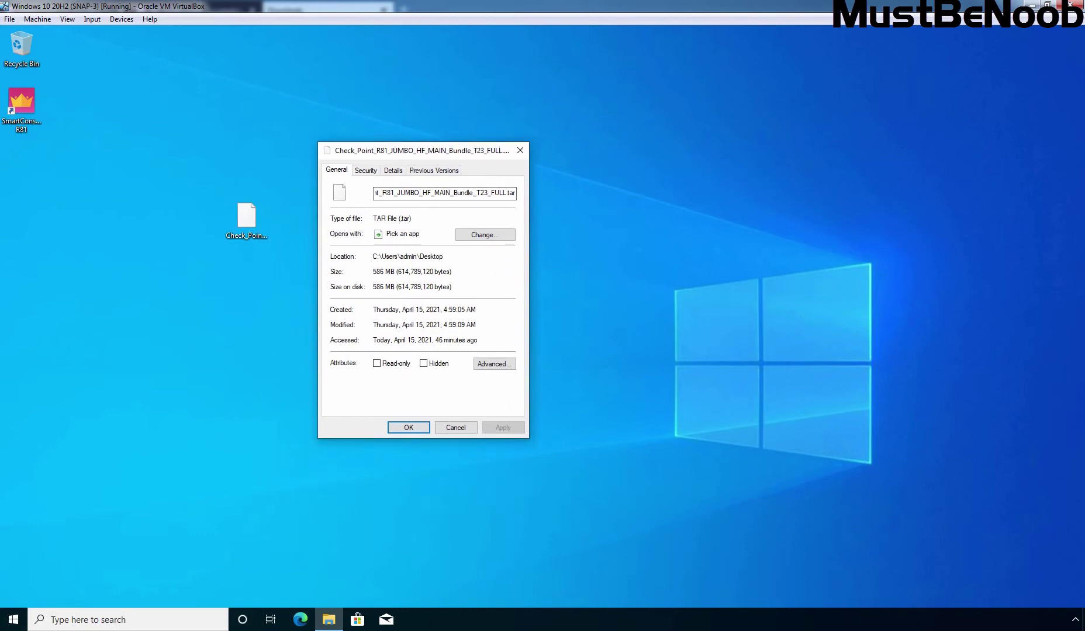
drag(386, 273, 359, 276)
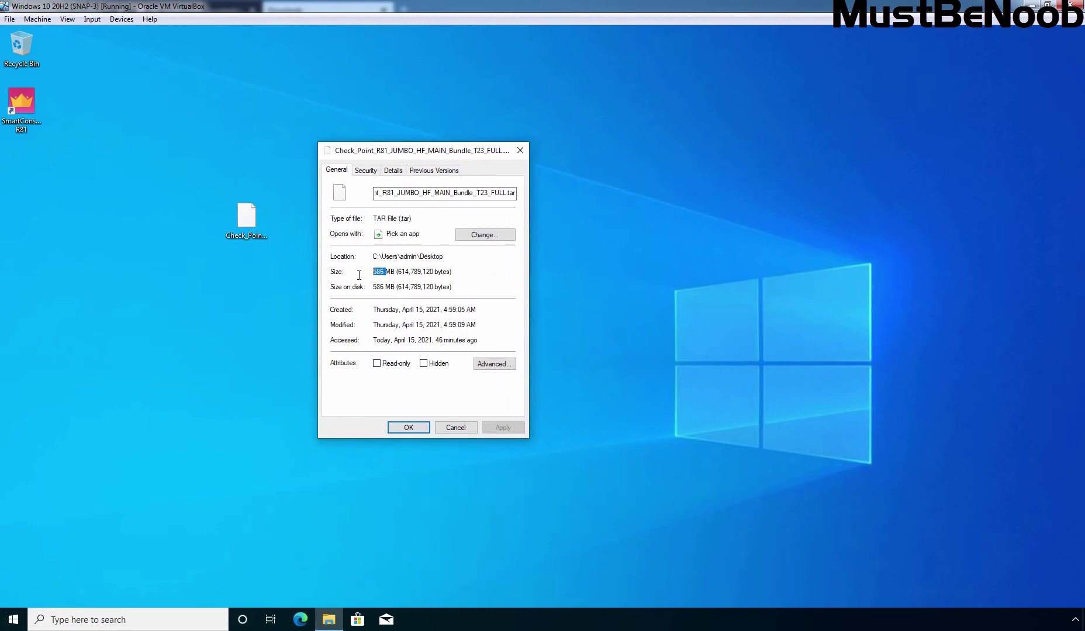
click(408, 427)
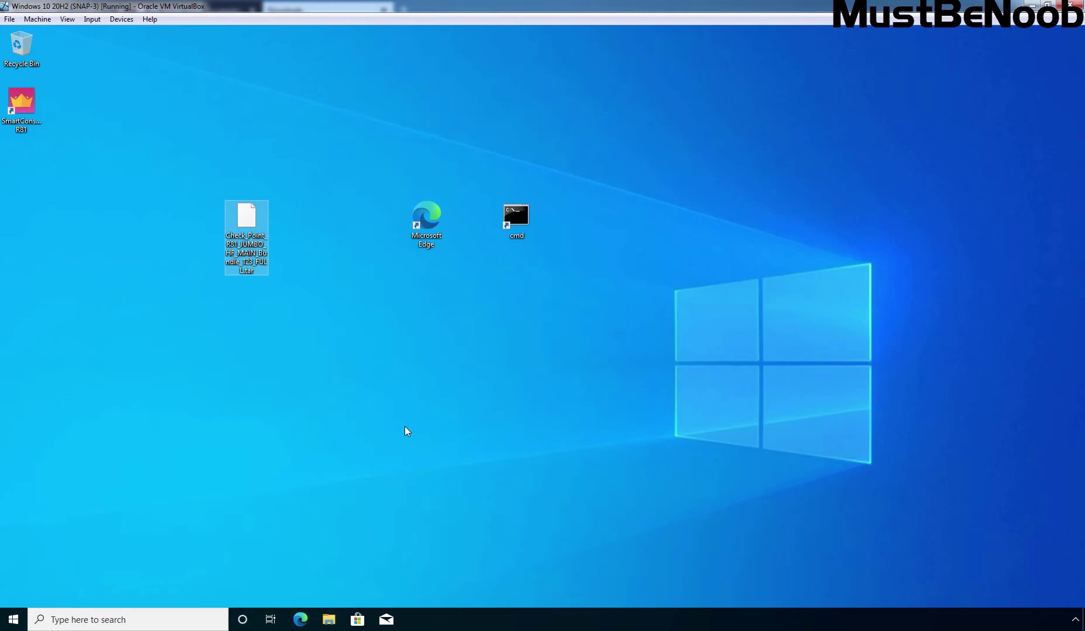
click(426, 227)
double_click(426, 227)
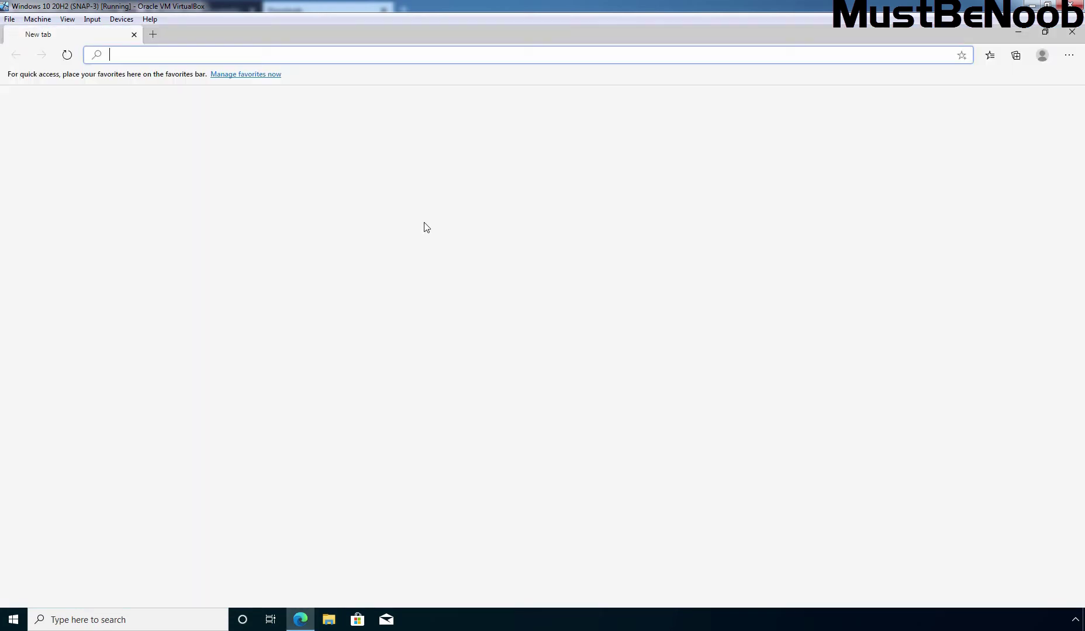
text(htt)
key(End)
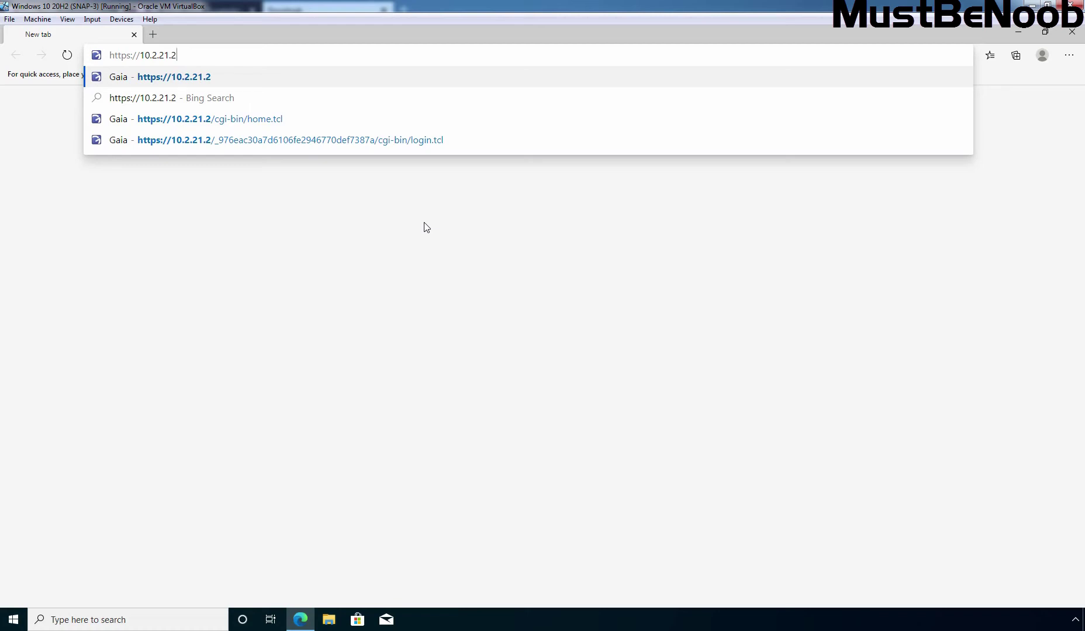
key(Return)
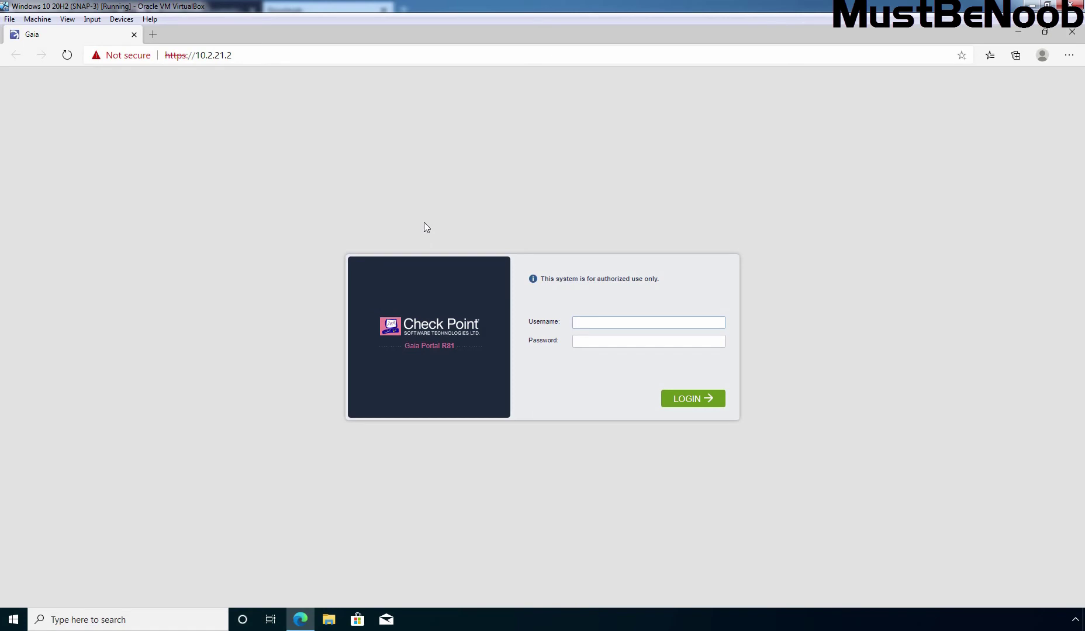
Log in as the administrator with the account password, then scroll the tree toward Upgrades (CPUSE).
text(admin)
key(Tab)
text(*******)
click(695, 403)
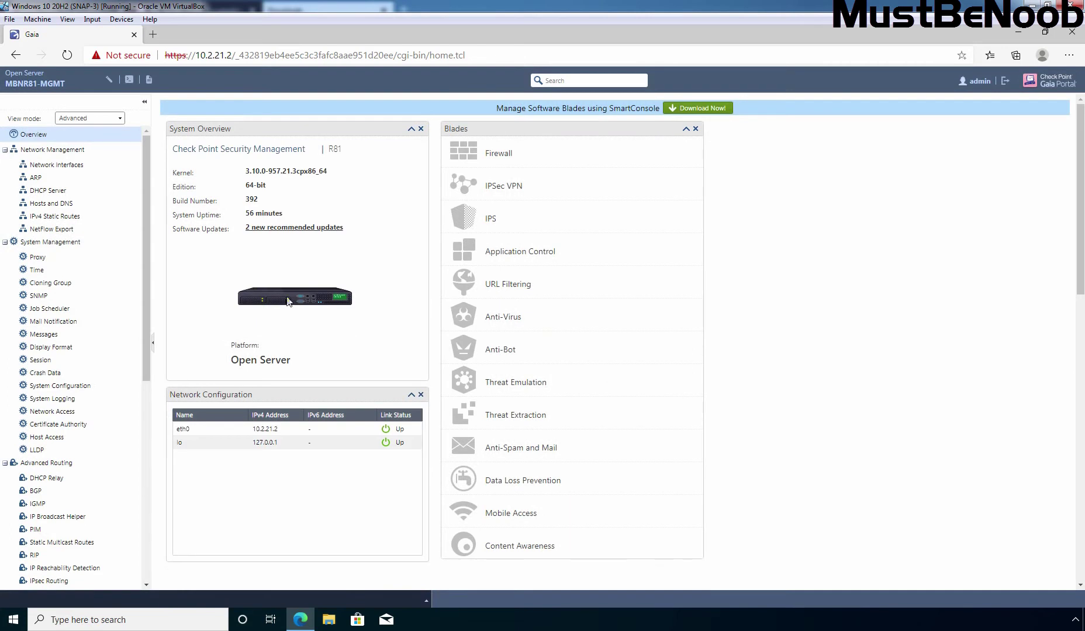
scroll(142, 232, down, 2)
drag(144, 228, 144, 418)
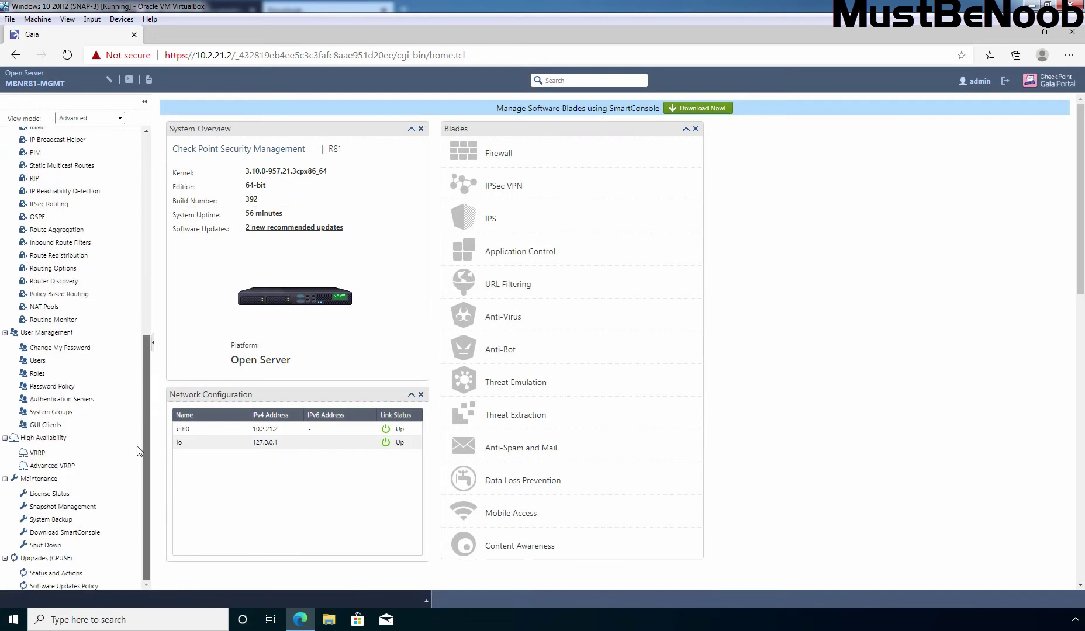
On CPUSE Status and Actions, run Check For Updates and dismiss the license and cloud-connection error notices.
click(48, 574)
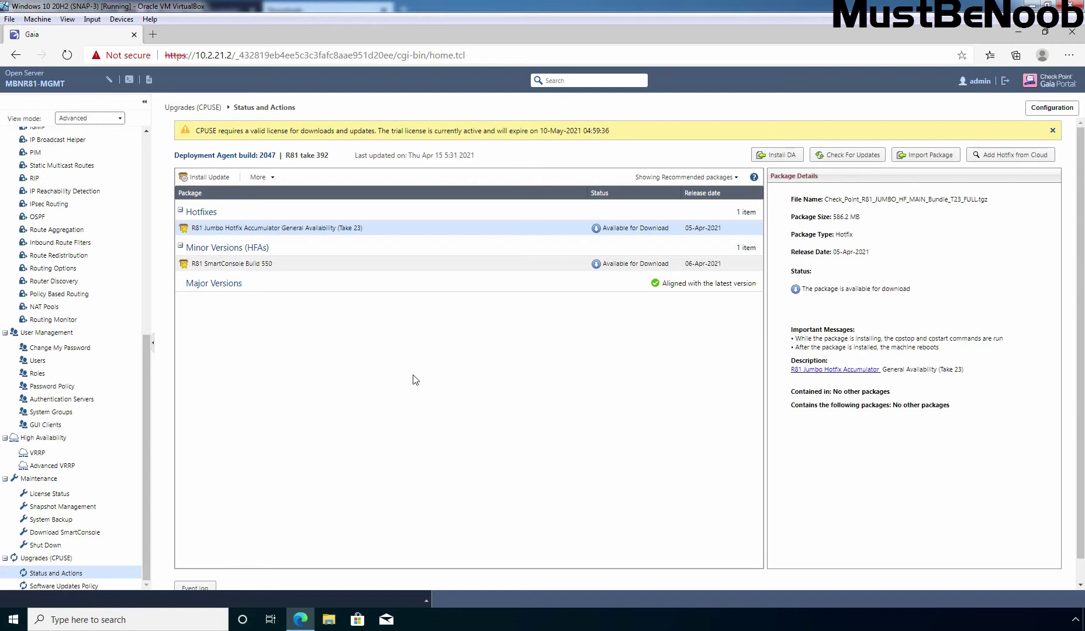
click(1052, 130)
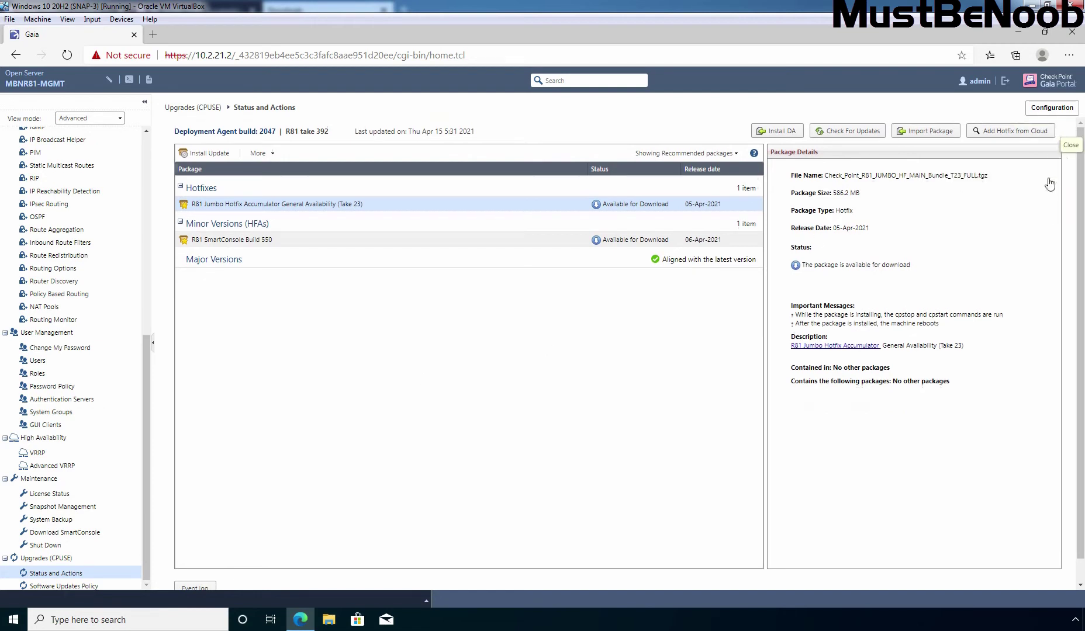
click(853, 135)
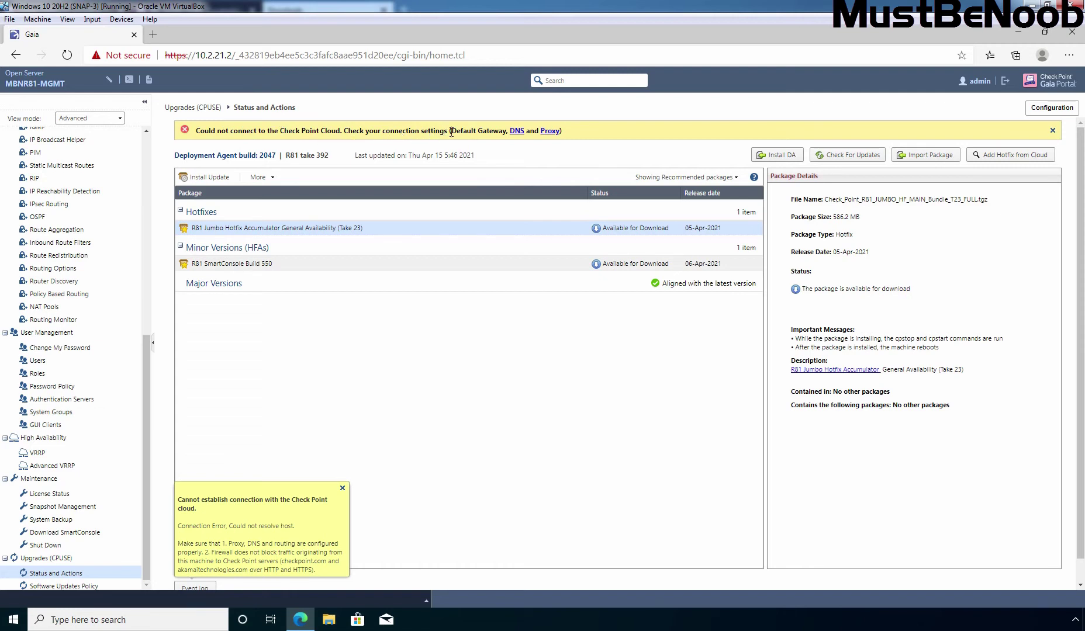
click(342, 488)
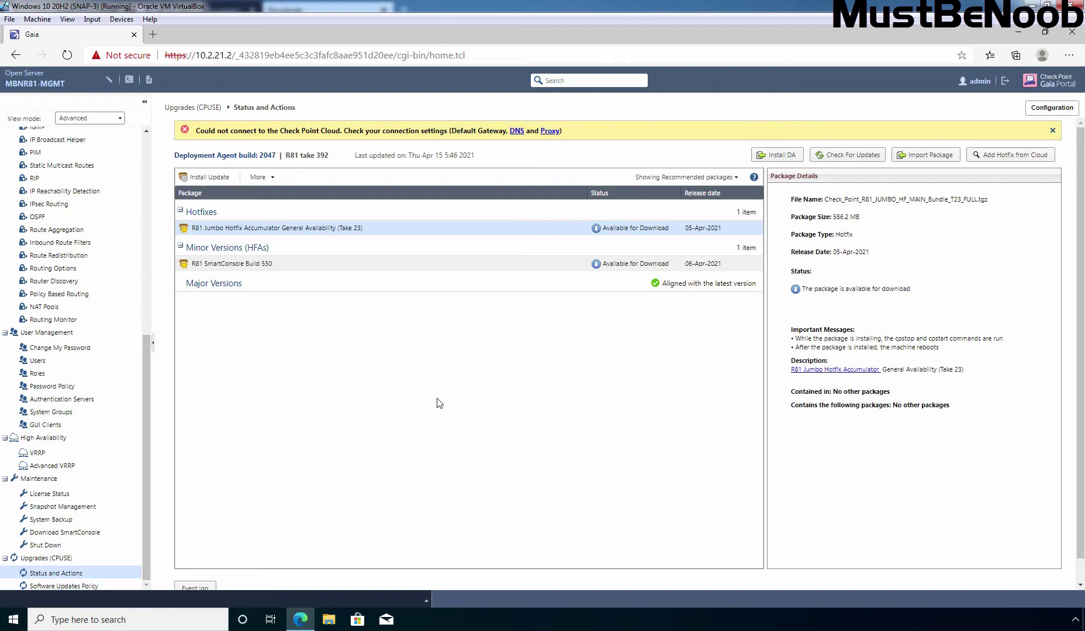
click(1056, 131)
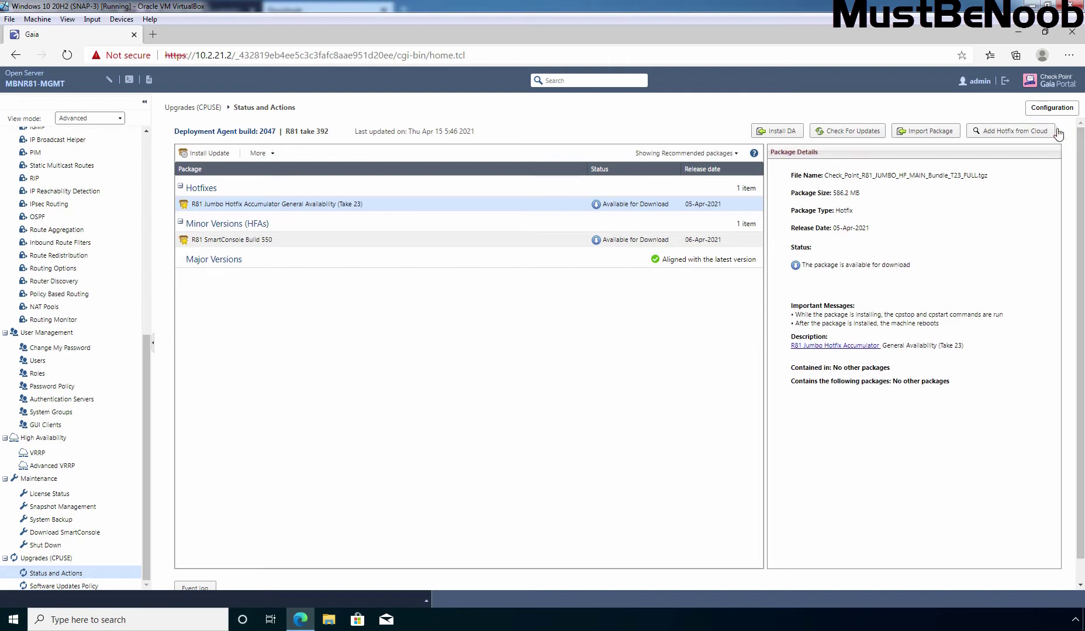
Import Check_Point_R81_JUMBO_HF_MAIN_Bundle_T23_FULL.tar from the Desktop as a CPUSE package.
click(929, 132)
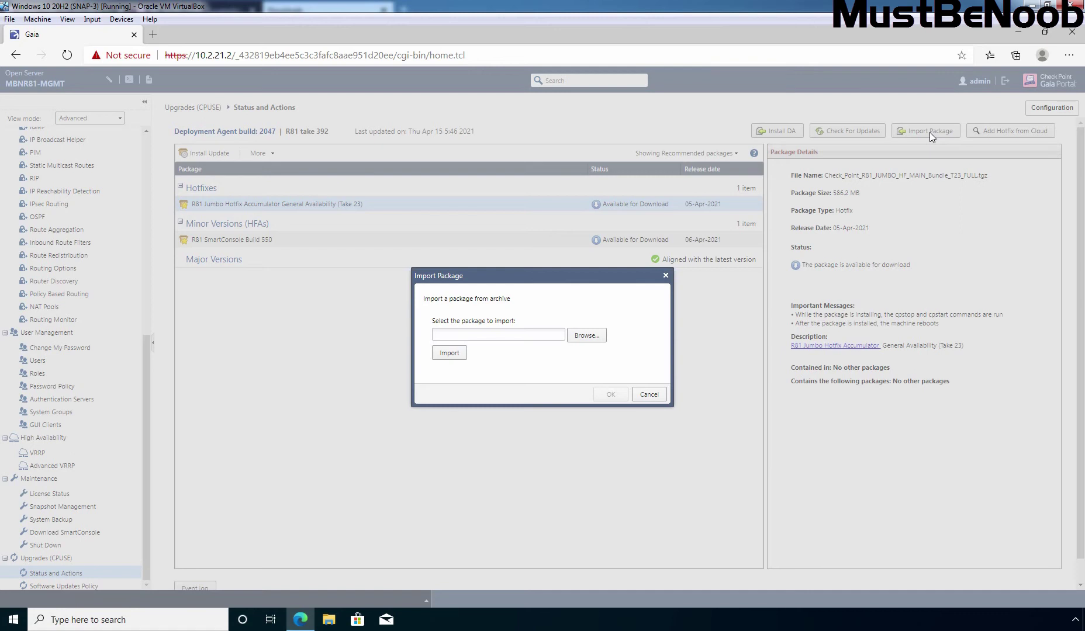
click(585, 335)
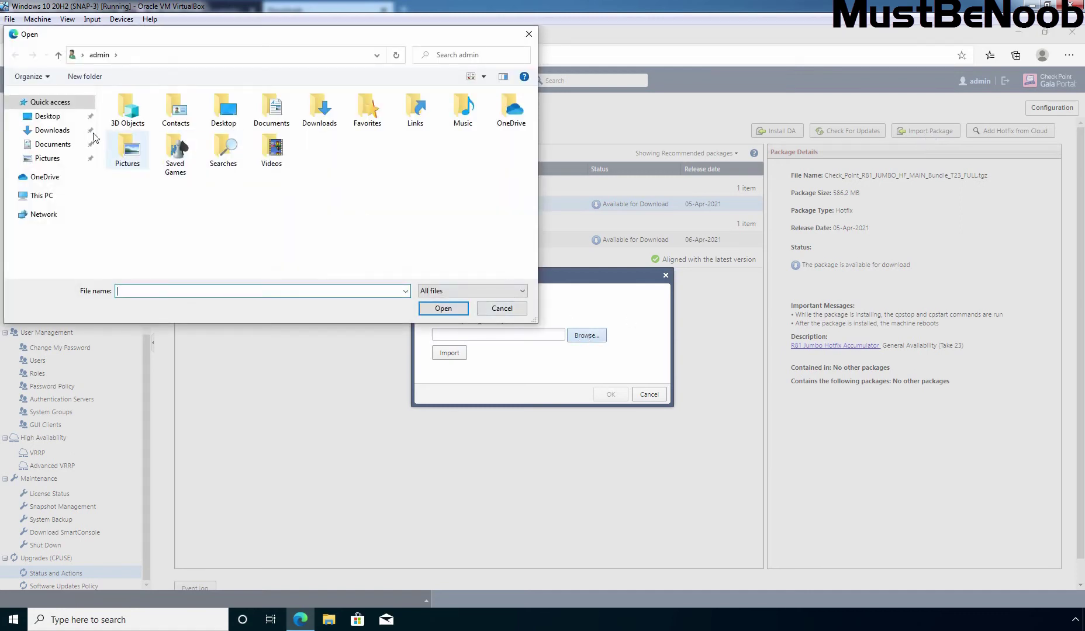
click(49, 119)
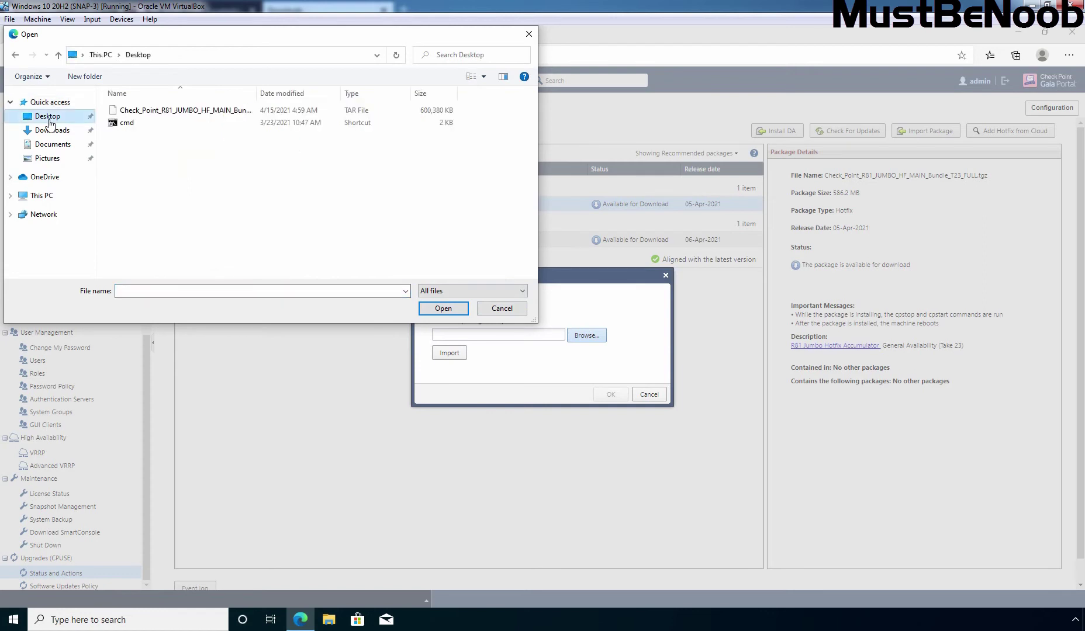
click(196, 111)
drag(257, 96, 392, 98)
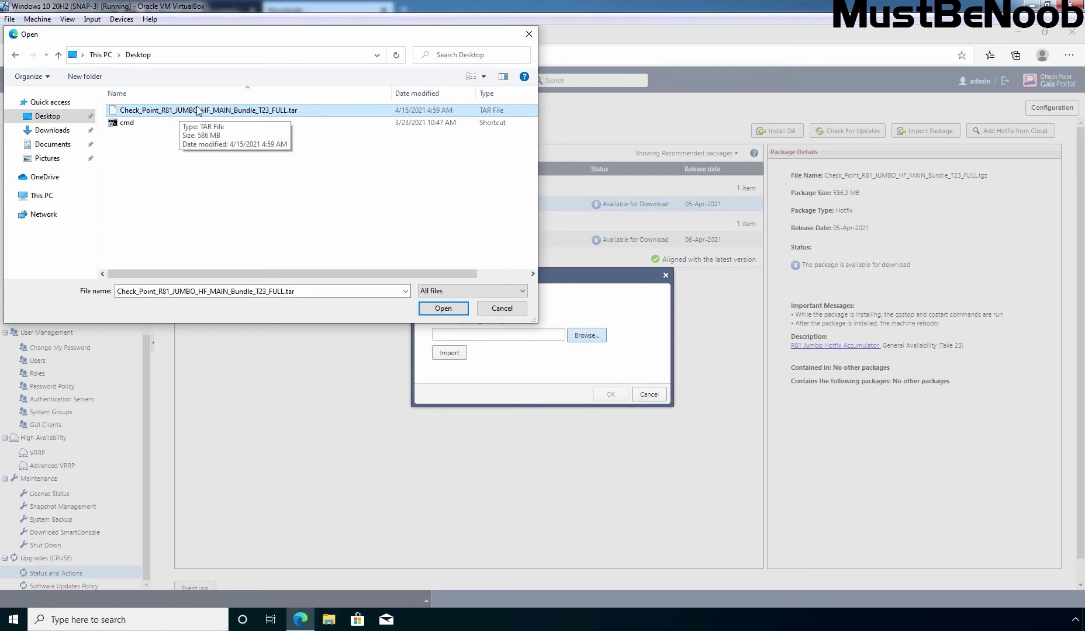
click(446, 313)
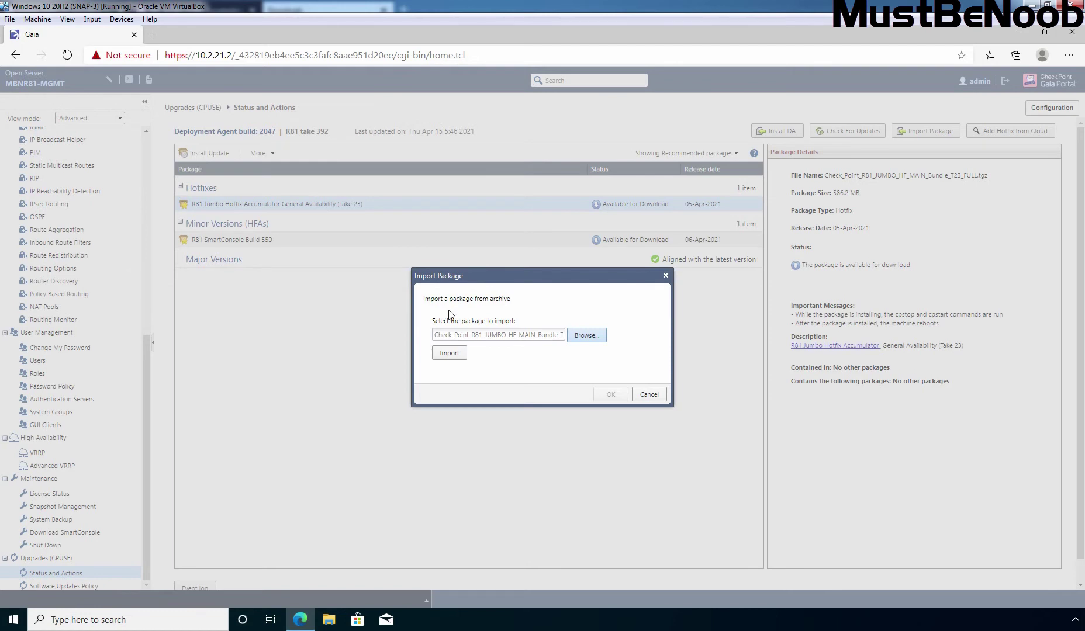
click(449, 354)
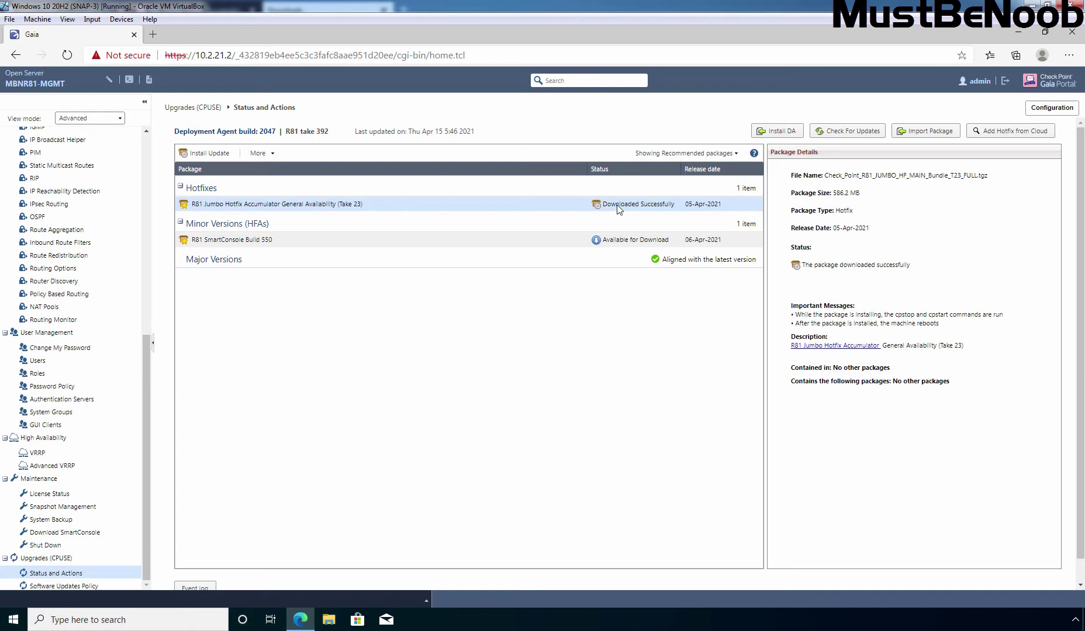
Run the Verifier on the Jumbo Hotfix Take 23 package and close its results.
right_click(509, 204)
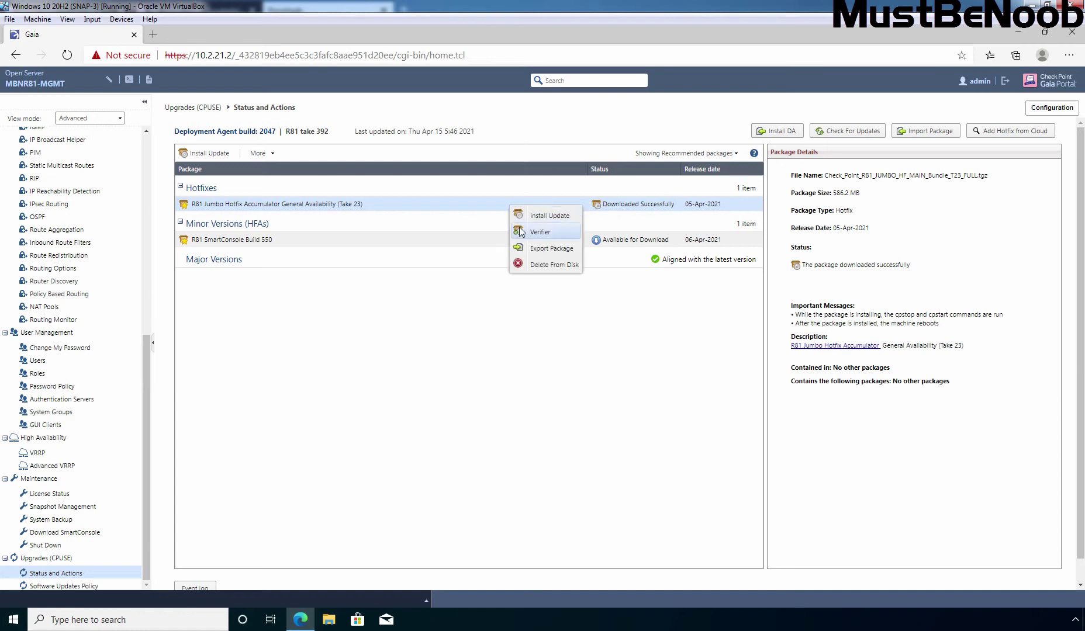
click(545, 233)
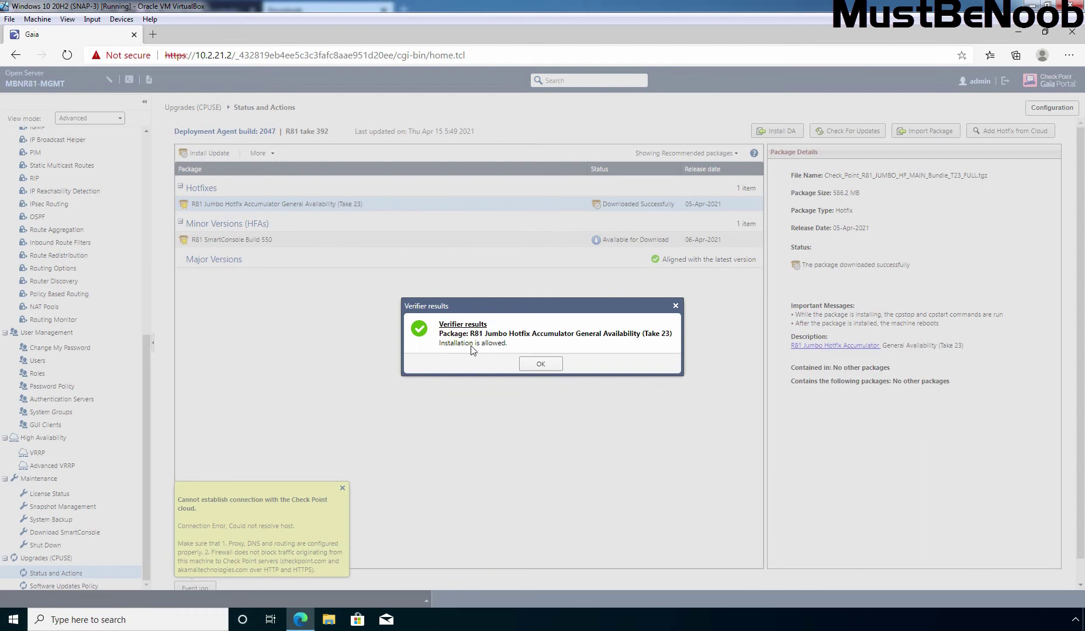
click(541, 364)
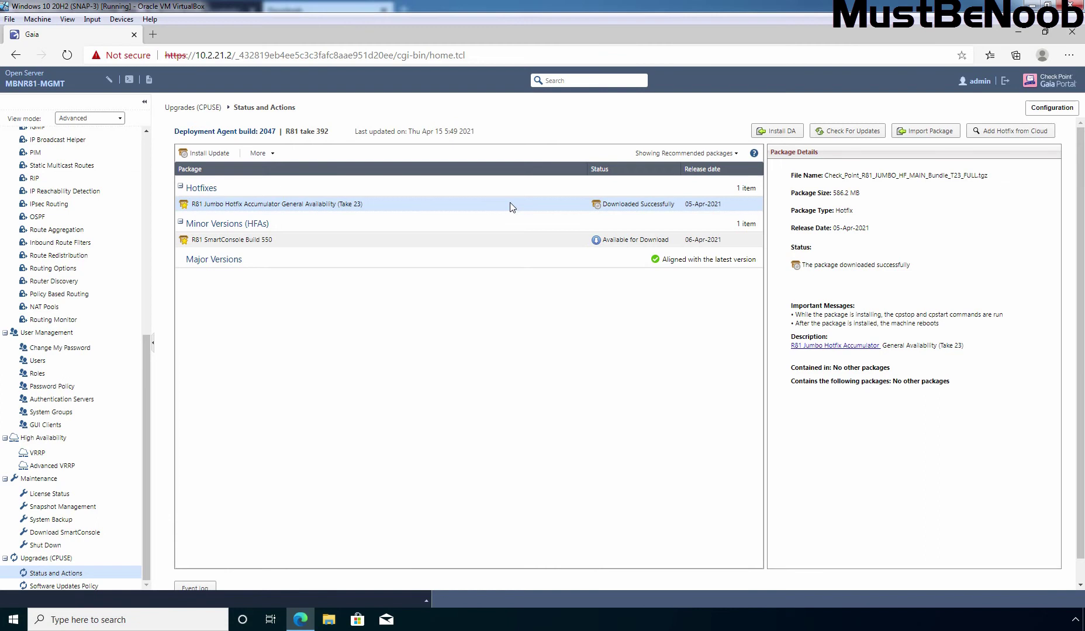
Install the Take 23 Jumbo Hotfix via Install Update, keeping automatic reboot enabled.
right_click(511, 205)
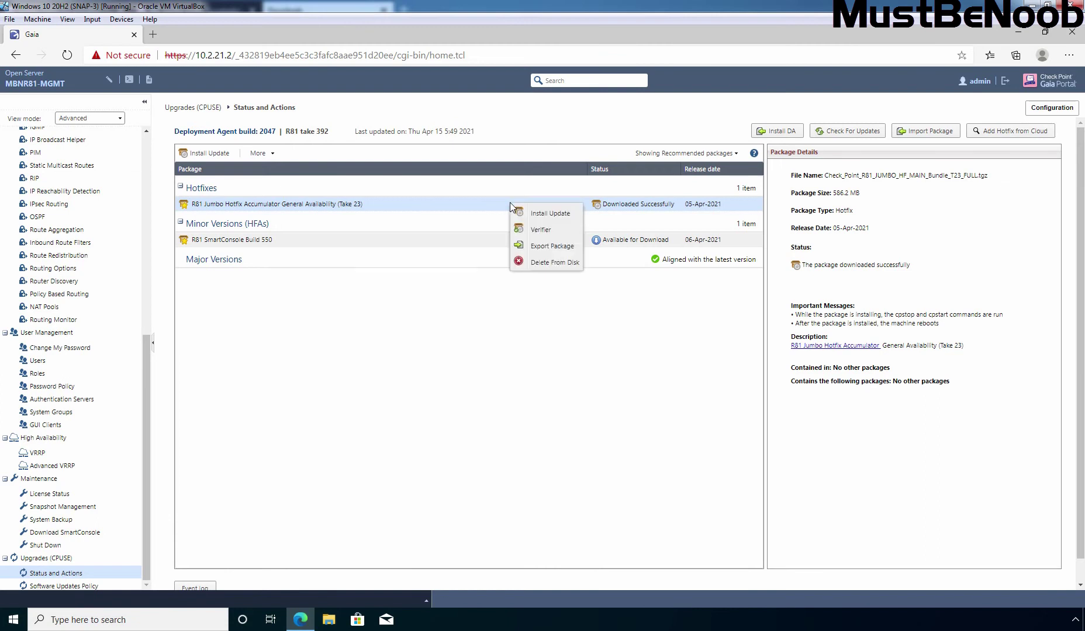
click(549, 214)
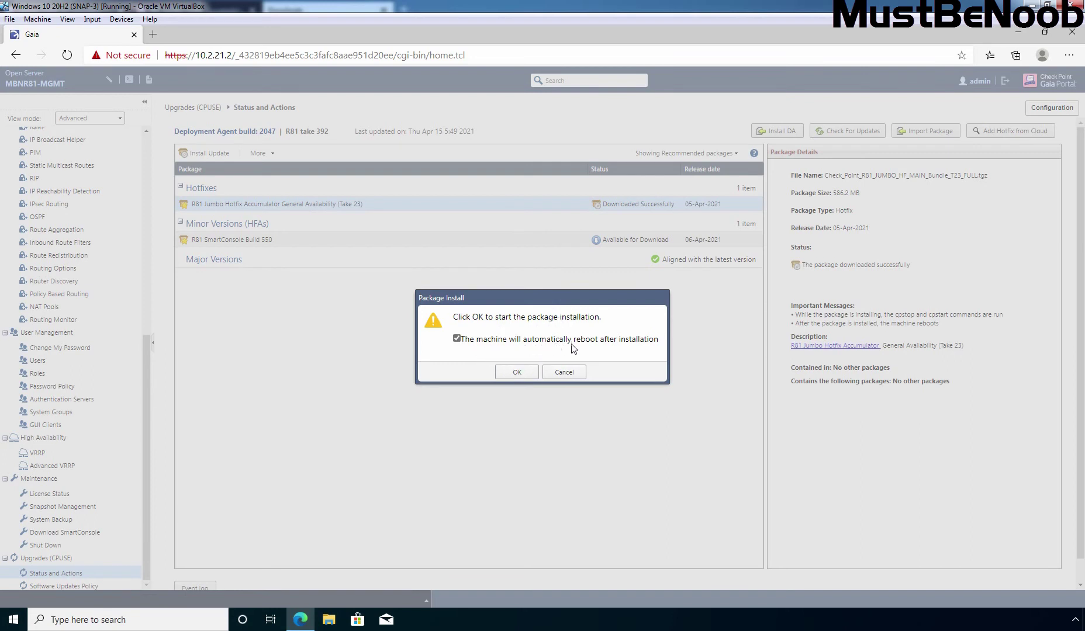
click(516, 374)
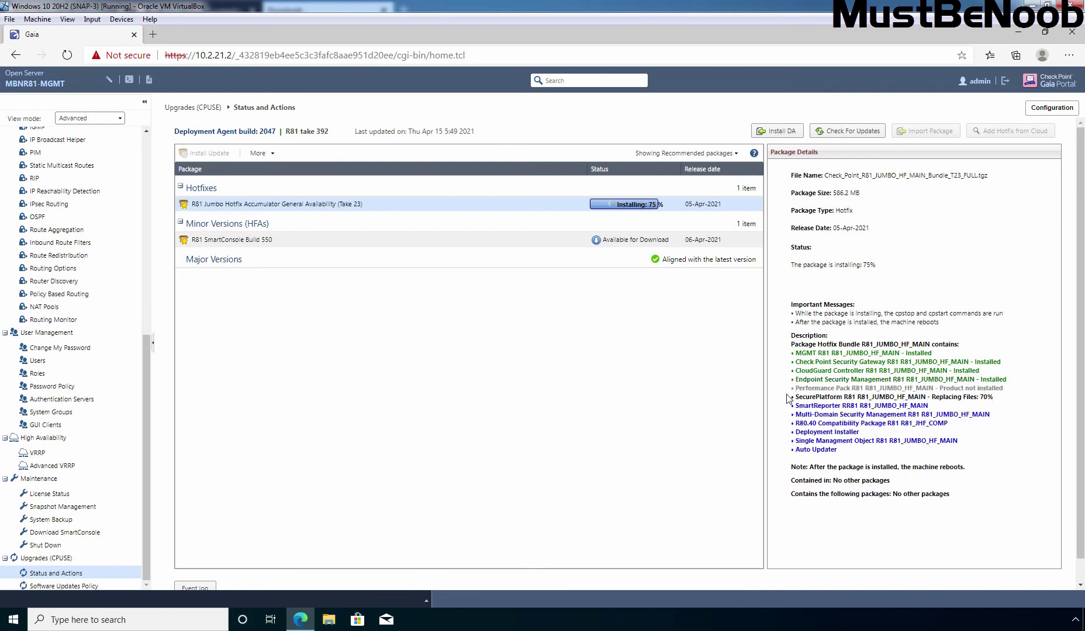
During installation, highlight the Performance Pack 'Product not installed' line in the output.
drag(797, 389, 1006, 389)
click(1035, 390)
drag(949, 389, 1020, 393)
click(1019, 392)
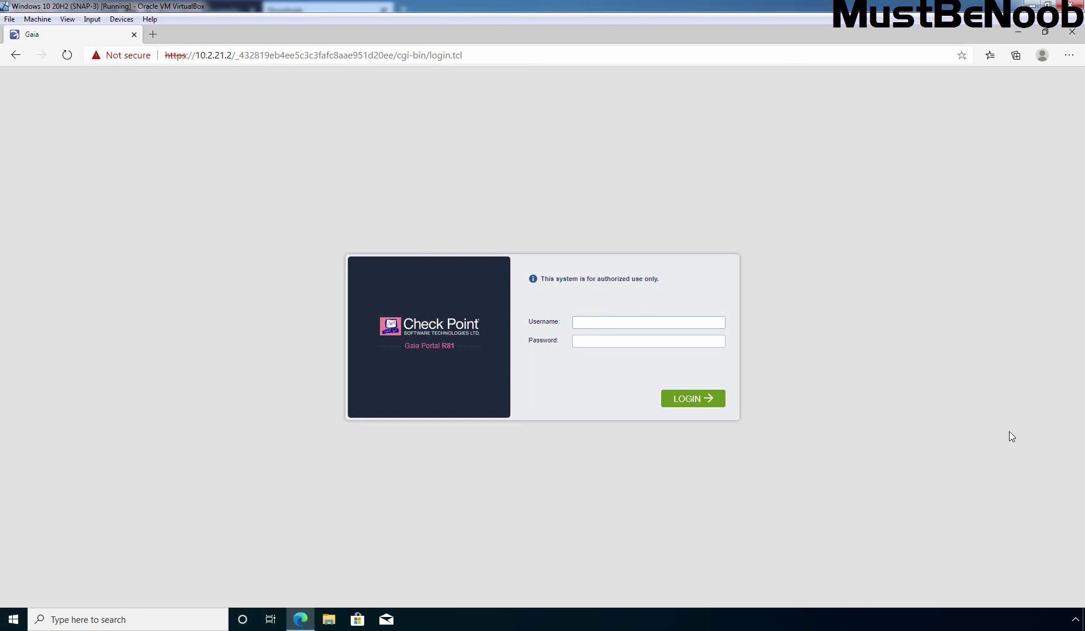
Sign back in as admin with the account password and open Upgrades (CPUSE) > Status and Actions.
text(admin)
key(Tab)
text(*********)
click(693, 400)
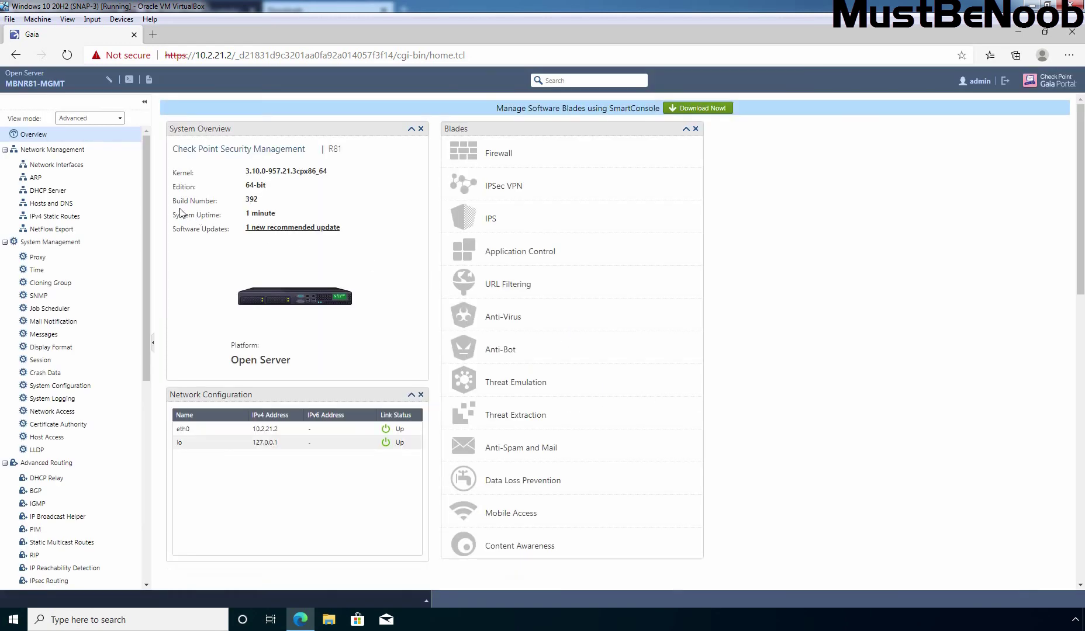
drag(147, 181, 145, 422)
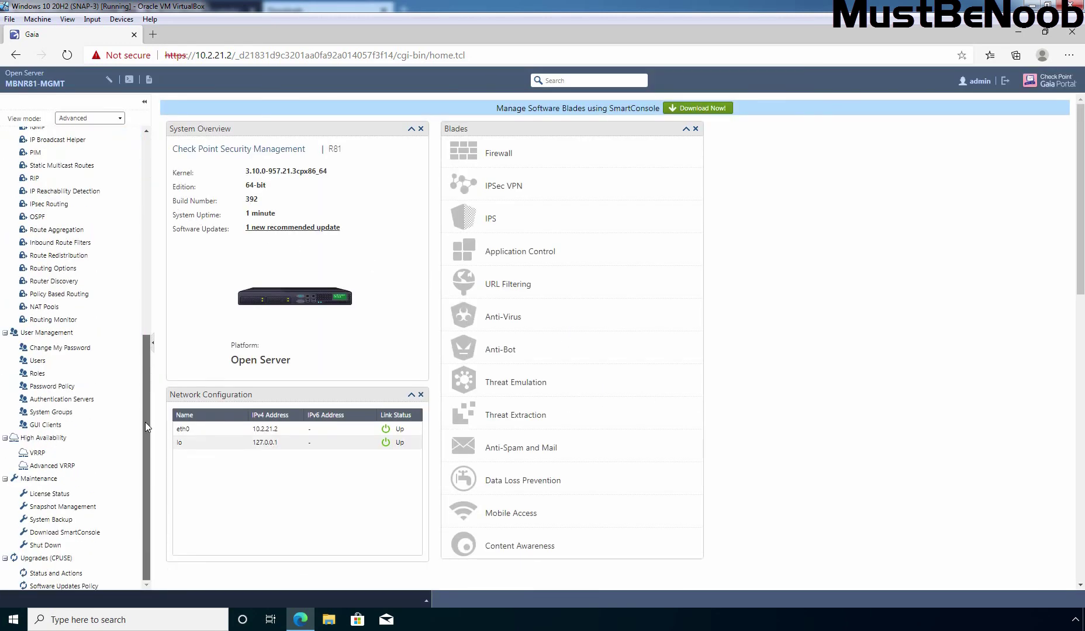
click(56, 575)
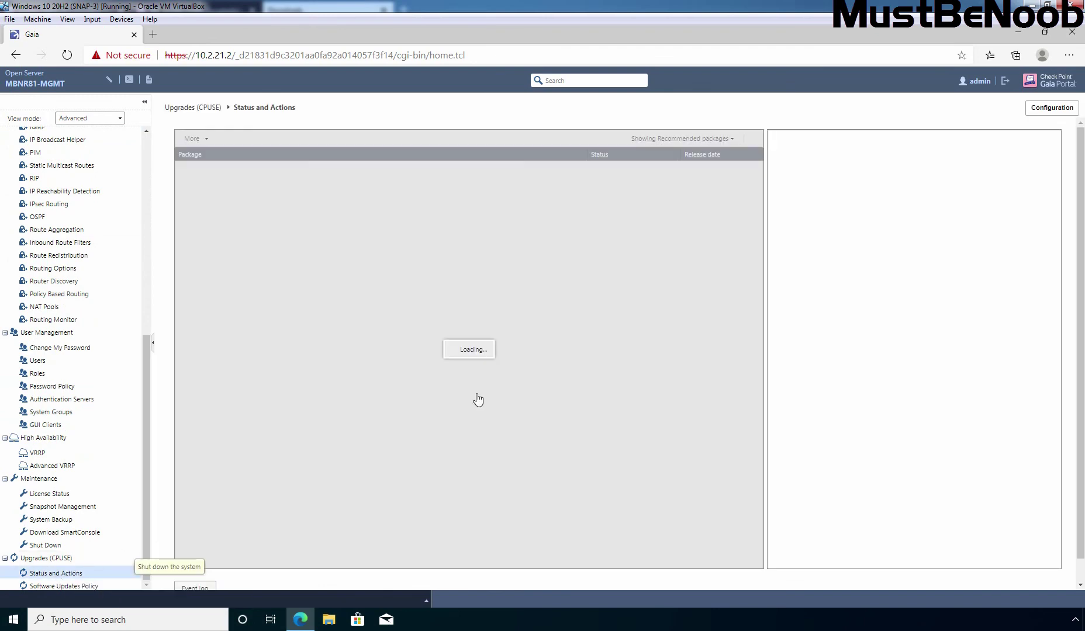